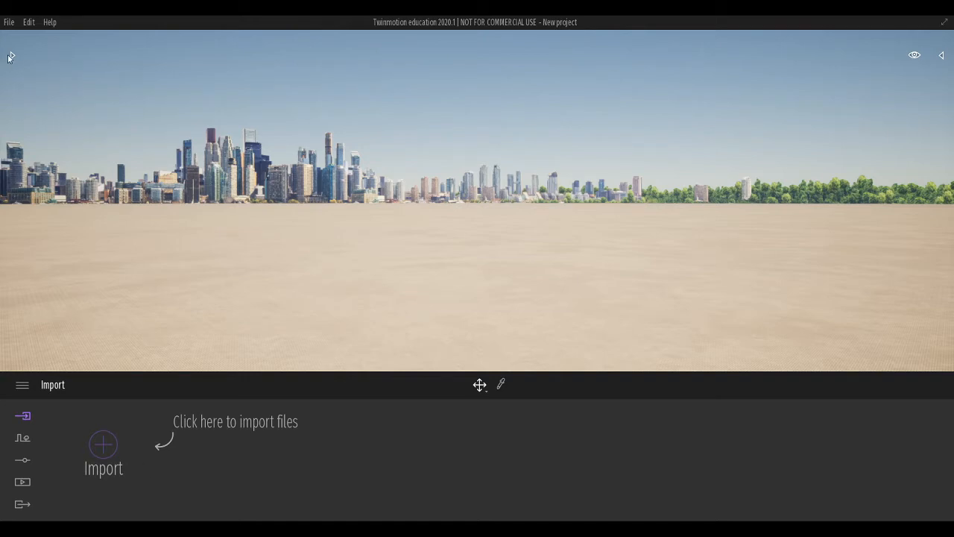
Place the Rocky grasslands landscape from the library's vegetation and landscape assets into the empty scene.
{"action": "left_click", "coordinate": [11, 56]}
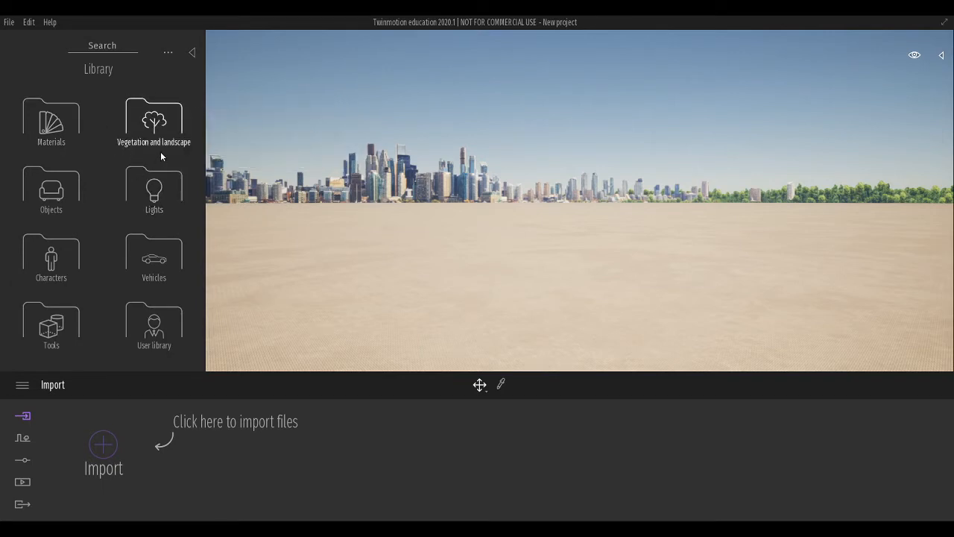
{"action": "left_click", "coordinate": [160, 138]}
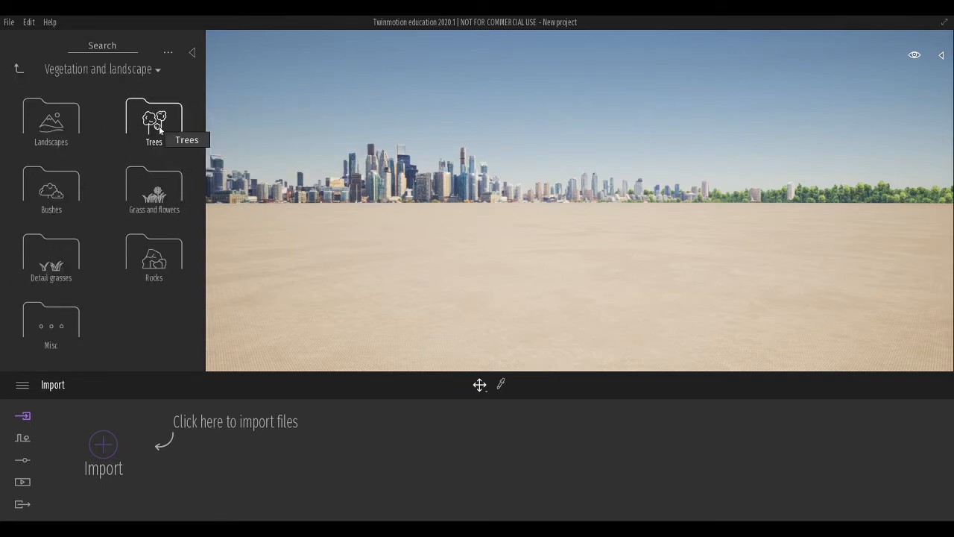
{"action": "left_click", "coordinate": [51, 125]}
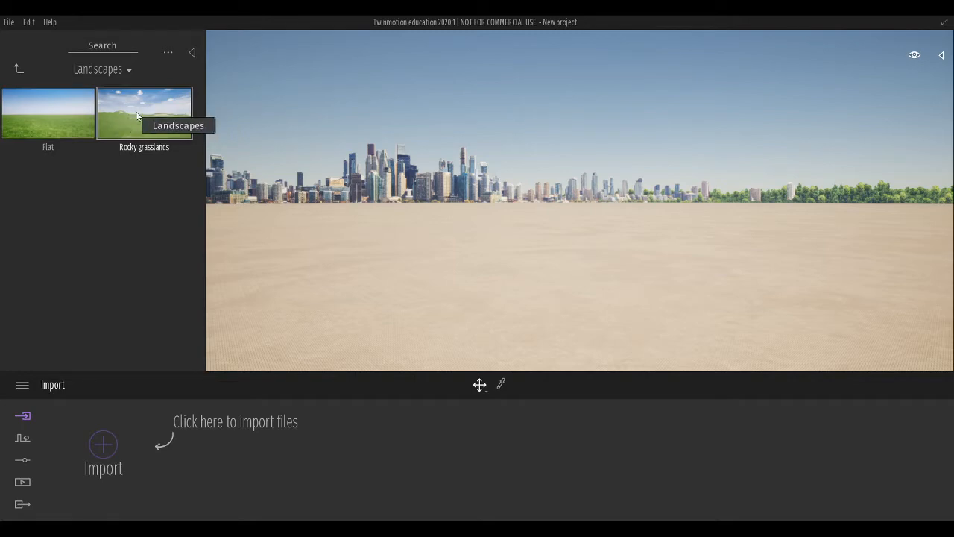
{"action": "left_click_drag", "start_coordinate": [137, 115], "coordinate": [482, 293]}
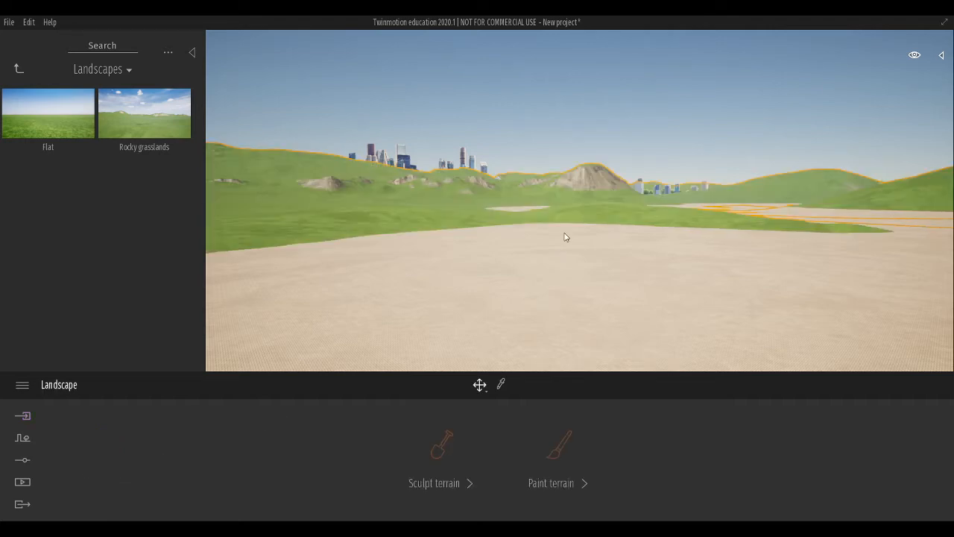
Raise small mounds on the open grass beside the sand with a 10 m circular sculpting brush at 15% intensity.
{"action": "right_click_drag", "start_coordinate": [569, 229], "coordinate": [932, 203]}
{"action": "right_click_drag", "start_coordinate": [608, 188], "coordinate": [602, 197]}
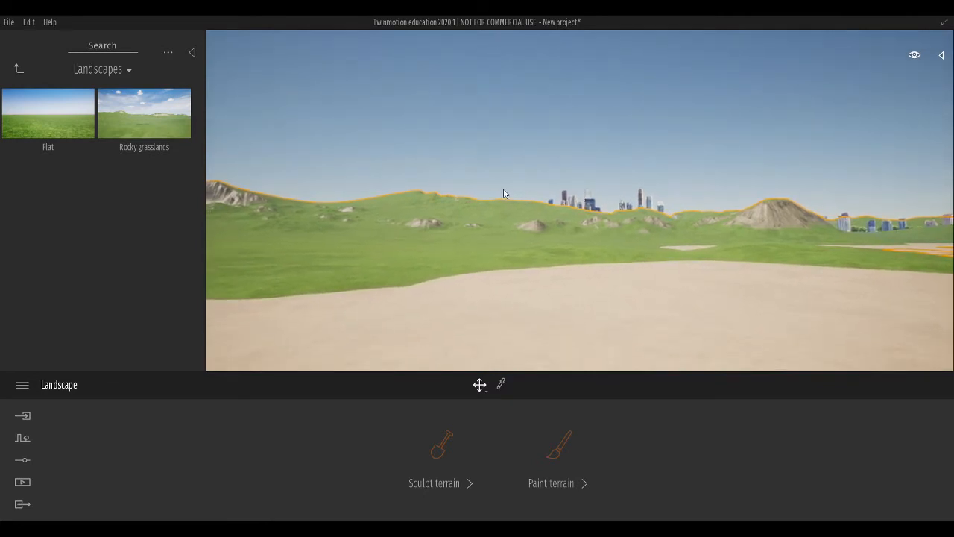
{"action": "key", "text": "w"}
{"action": "right_click_drag", "start_coordinate": [474, 262], "coordinate": [333, 264]}
{"action": "right_click_drag", "start_coordinate": [473, 264], "coordinate": [473, 370]}
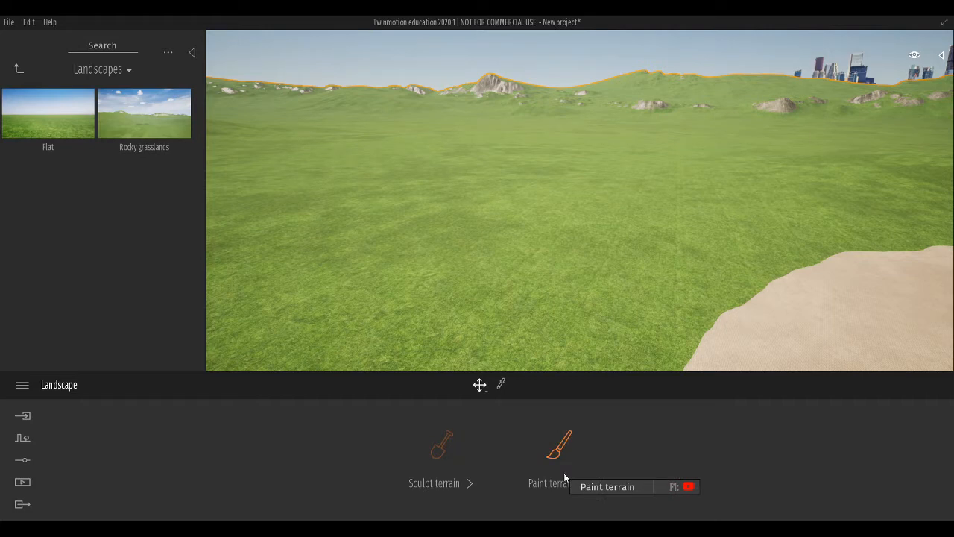
{"action": "left_click", "coordinate": [440, 445]}
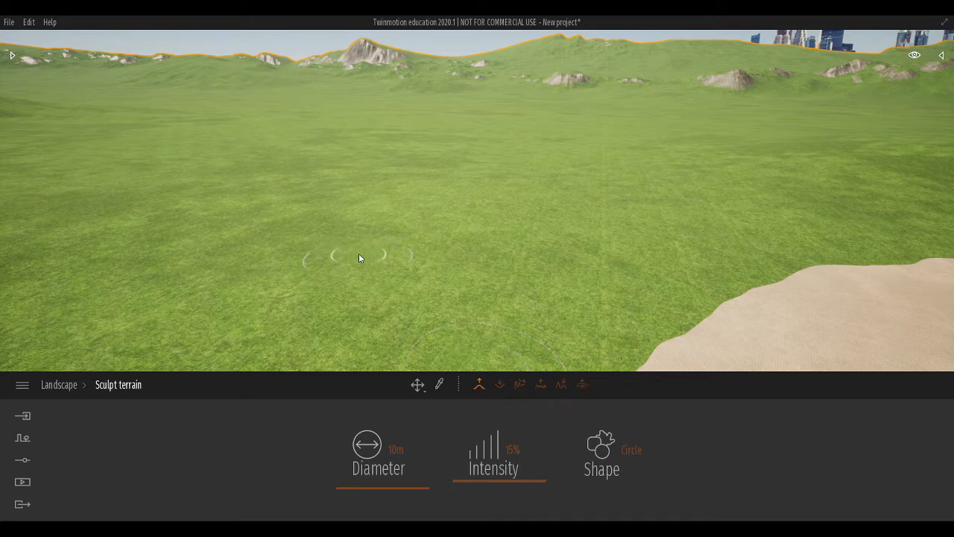
{"action": "left_click_drag", "start_coordinate": [359, 255], "coordinate": [383, 227]}
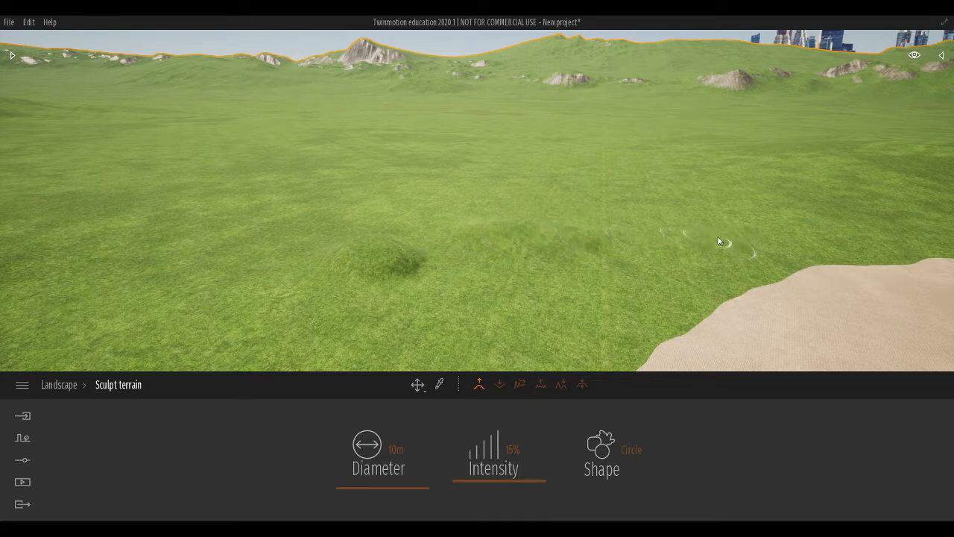
{"action": "mouse_move", "coordinate": [636, 270]}
{"action": "left_mouse_down"}
{"action": "mouse_move", "coordinate": [718, 262]}
{"action": "mouse_move", "coordinate": [680, 240]}
{"action": "mouse_move", "coordinate": [460, 240]}
{"action": "mouse_move", "coordinate": [341, 267]}
{"action": "left_mouse_up"}
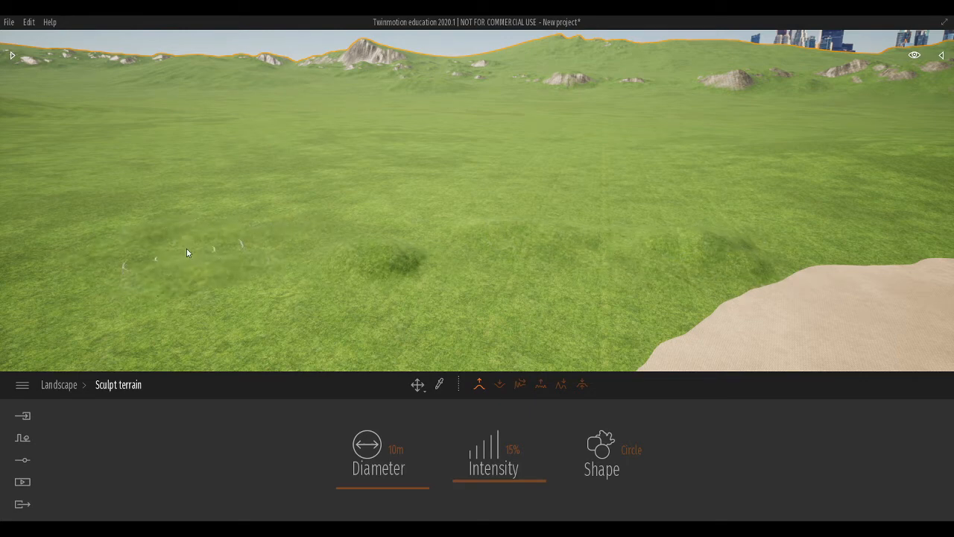
Dig shallow hollows into and around the raised mounds with the 10 m sculpting brush.
{"action": "left_click", "coordinate": [499, 385]}
{"action": "mouse_move", "coordinate": [368, 247]}
{"action": "left_mouse_down"}
{"action": "mouse_move", "coordinate": [398, 275]}
{"action": "mouse_move", "coordinate": [295, 280]}
{"action": "mouse_move", "coordinate": [427, 217]}
{"action": "left_mouse_up"}
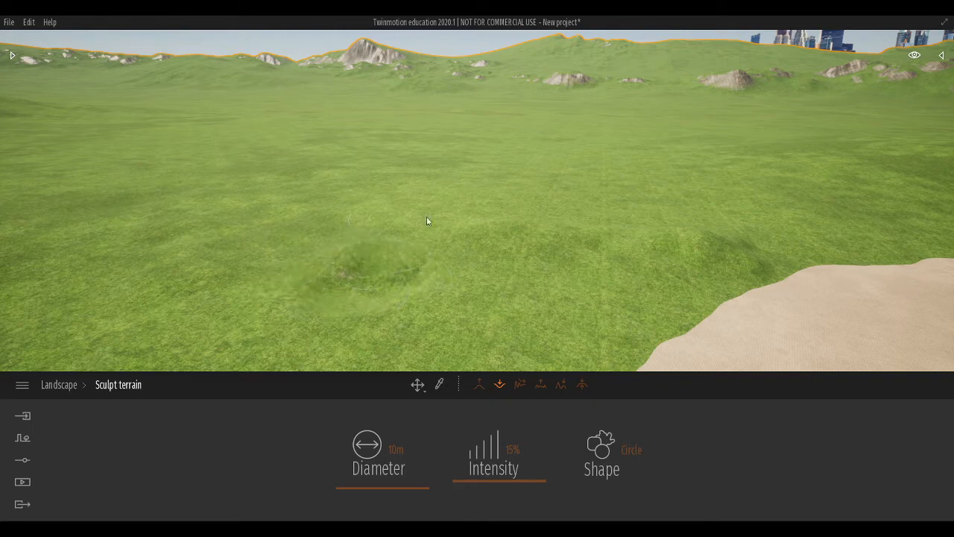
{"action": "mouse_move", "coordinate": [290, 252]}
{"action": "left_mouse_down"}
{"action": "mouse_move", "coordinate": [204, 289]}
{"action": "mouse_move", "coordinate": [516, 240]}
{"action": "mouse_move", "coordinate": [541, 267]}
{"action": "mouse_move", "coordinate": [675, 251]}
{"action": "mouse_move", "coordinate": [683, 259]}
{"action": "left_mouse_up"}
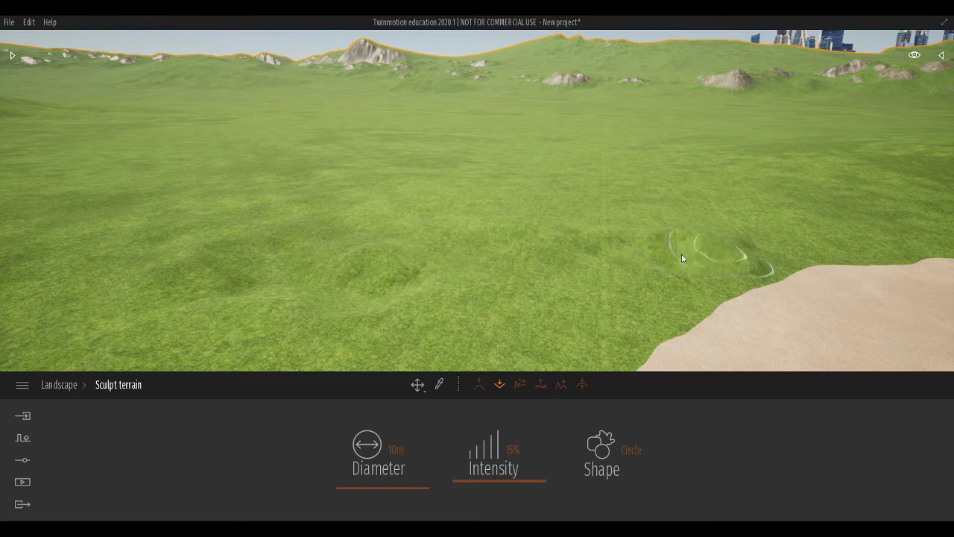
Sculpt irregular bumps and dips across the grassland with the fourth sculpting mode and a 48 m brush, and finish sculpting.
{"action": "left_click", "coordinate": [542, 387]}
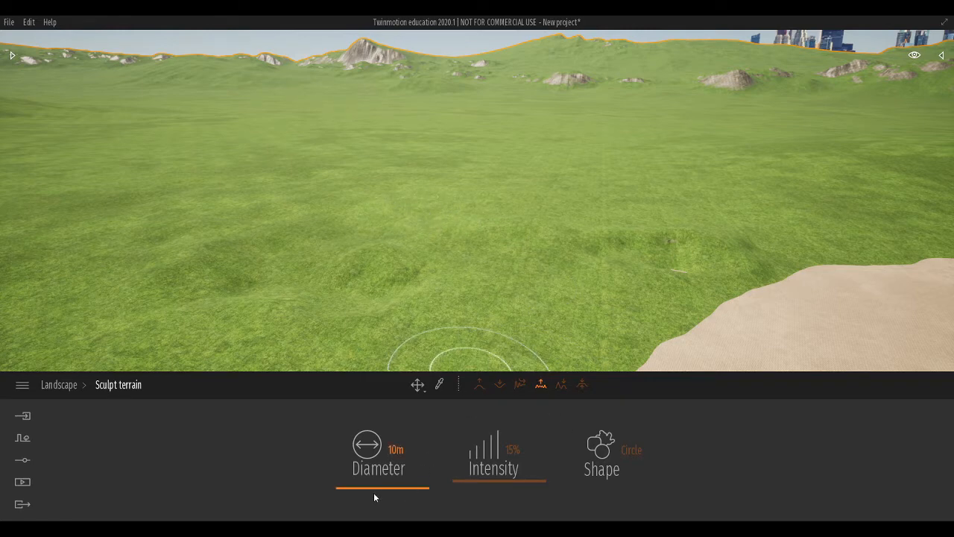
{"action": "left_click_drag", "start_coordinate": [379, 488], "coordinate": [380, 468]}
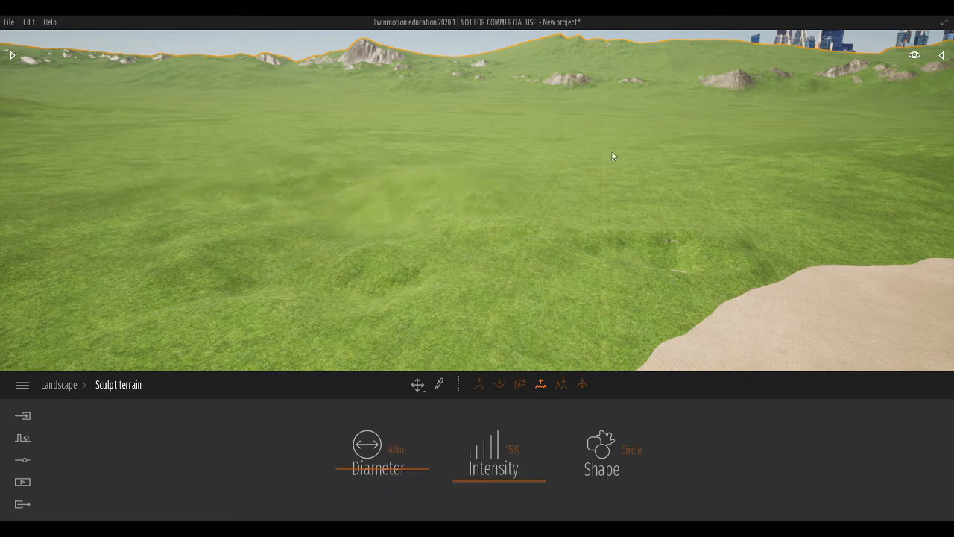
{"action": "mouse_move", "coordinate": [398, 108]}
{"action": "left_mouse_down"}
{"action": "mouse_move", "coordinate": [177, 149]}
{"action": "mouse_move", "coordinate": [109, 223]}
{"action": "mouse_move", "coordinate": [481, 270]}
{"action": "mouse_move", "coordinate": [484, 235]}
{"action": "mouse_move", "coordinate": [507, 222]}
{"action": "left_mouse_up"}
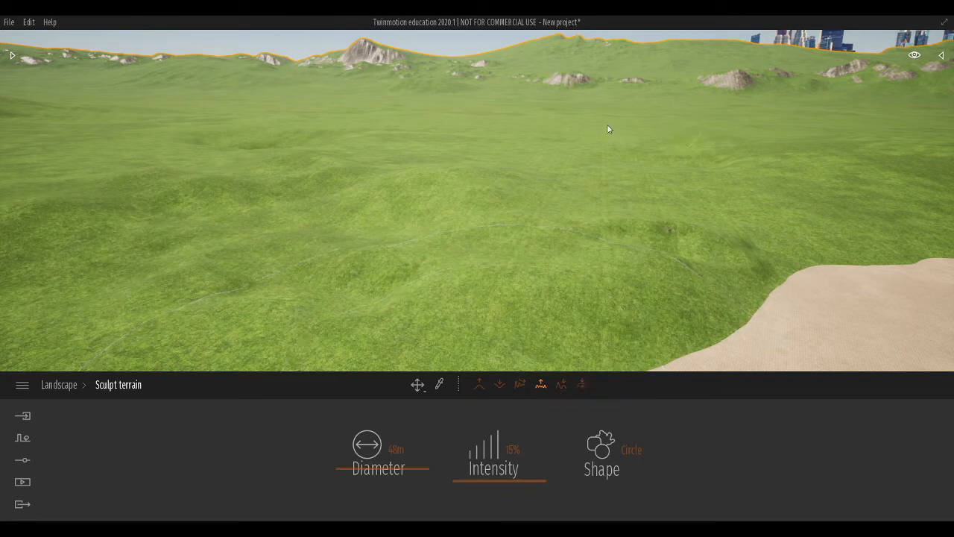
{"action": "mouse_move", "coordinate": [535, 140]}
{"action": "left_mouse_down"}
{"action": "mouse_move", "coordinate": [805, 151]}
{"action": "mouse_move", "coordinate": [761, 181]}
{"action": "mouse_move", "coordinate": [493, 188]}
{"action": "mouse_move", "coordinate": [429, 269]}
{"action": "left_mouse_up"}
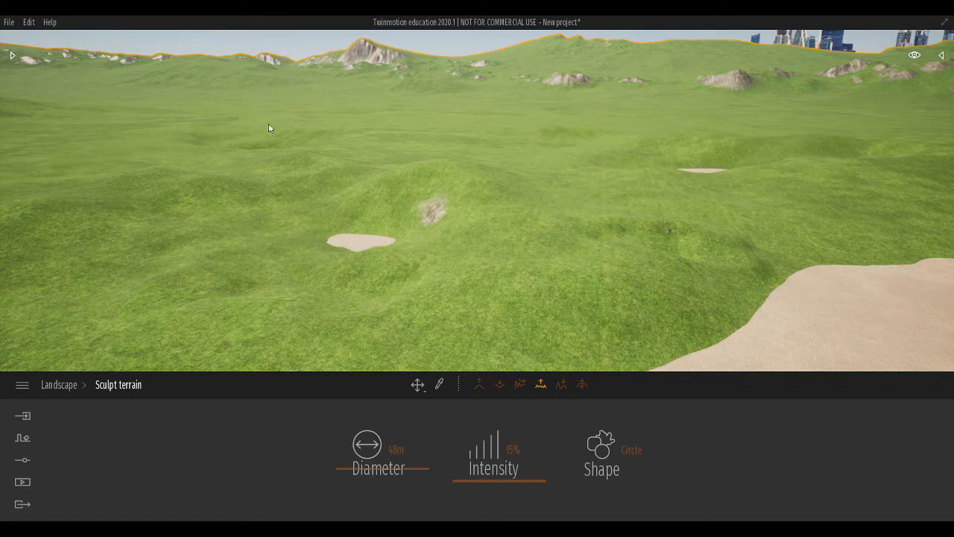
{"action": "left_click_drag", "start_coordinate": [534, 173], "coordinate": [499, 207]}
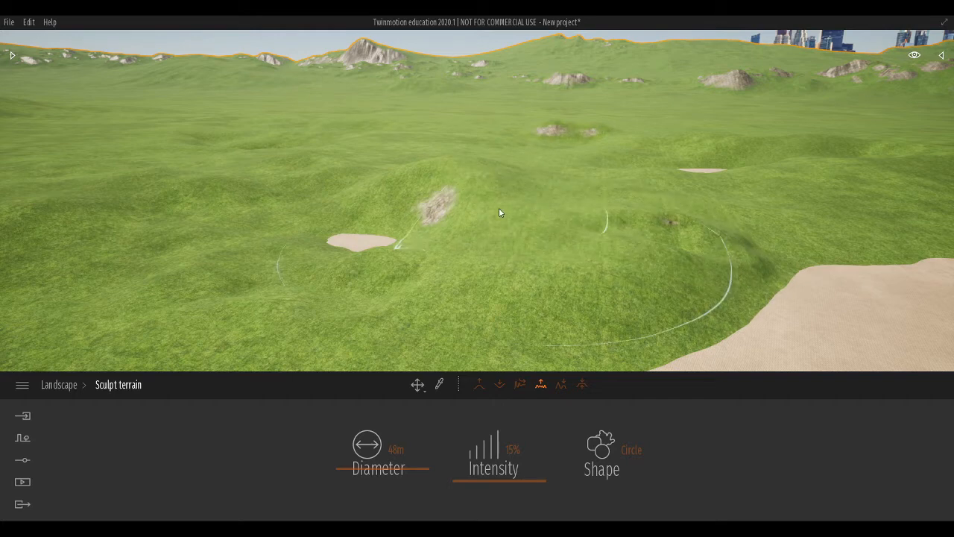
{"action": "scroll", "coordinate": [536, 143], "scroll_direction": "down", "scroll_amount": 2}
{"action": "left_click_drag", "start_coordinate": [536, 143], "coordinate": [539, 140]}
{"action": "scroll", "coordinate": [537, 142], "scroll_direction": "down", "scroll_amount": 2}
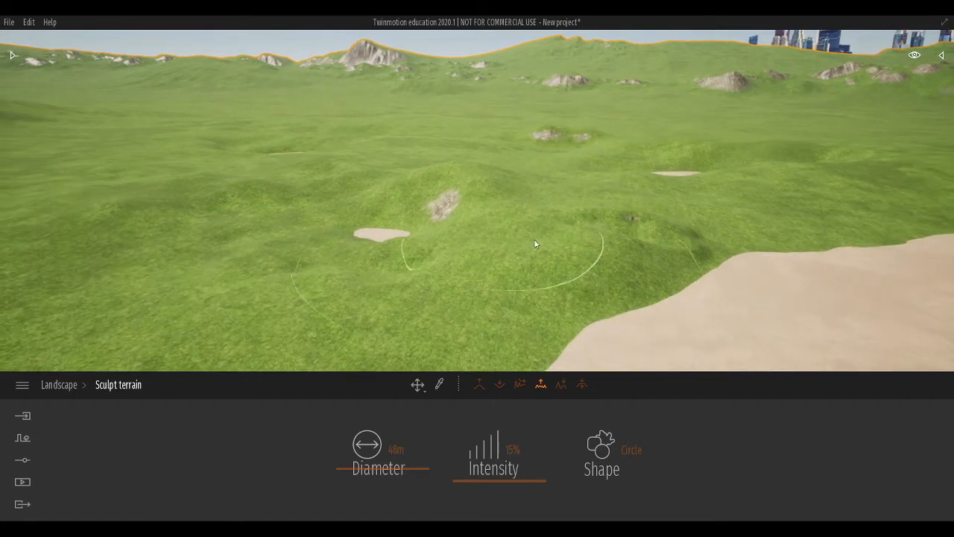
{"action": "left_click", "coordinate": [59, 384]}
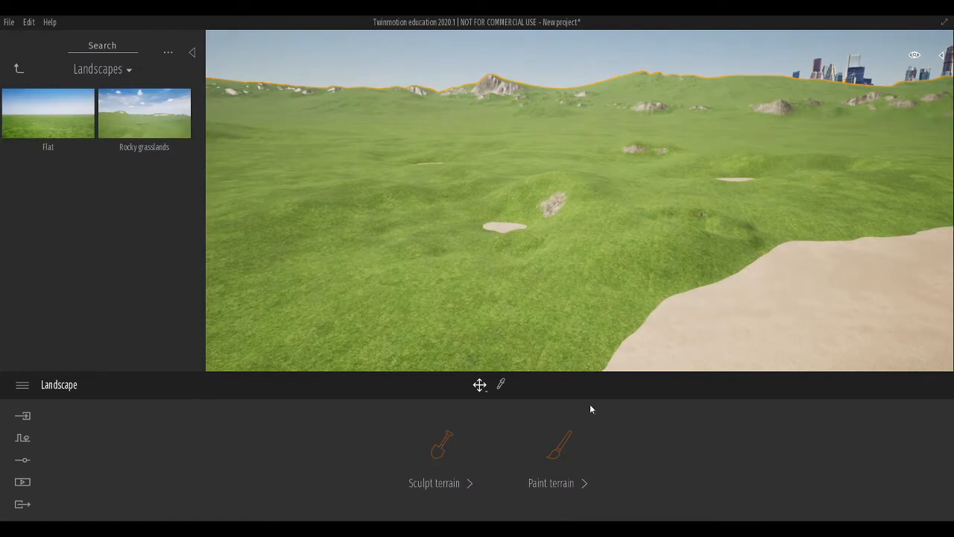
Start painting the terrain and set the paint brush diameter to 24 m.
{"action": "left_click", "coordinate": [558, 462]}
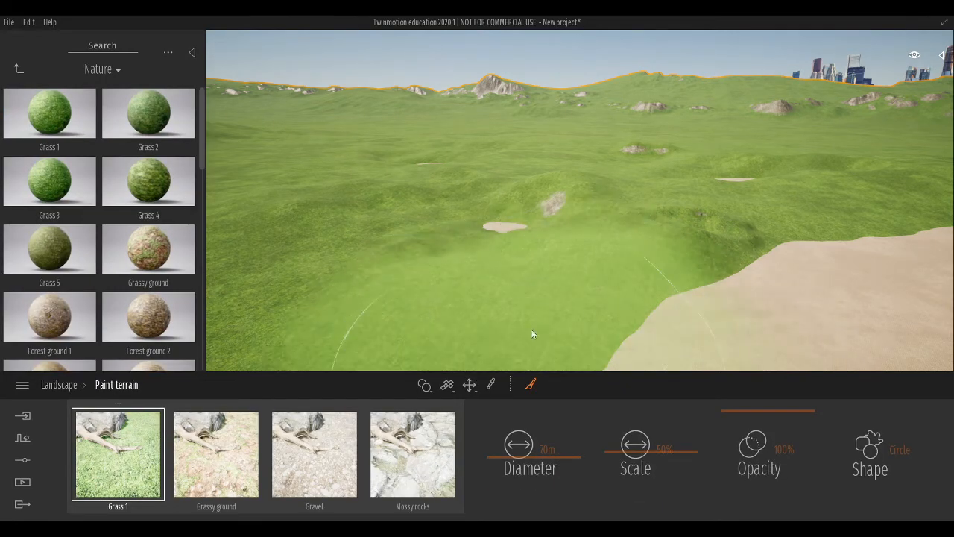
{"action": "left_click_drag", "start_coordinate": [547, 463], "coordinate": [544, 481]}
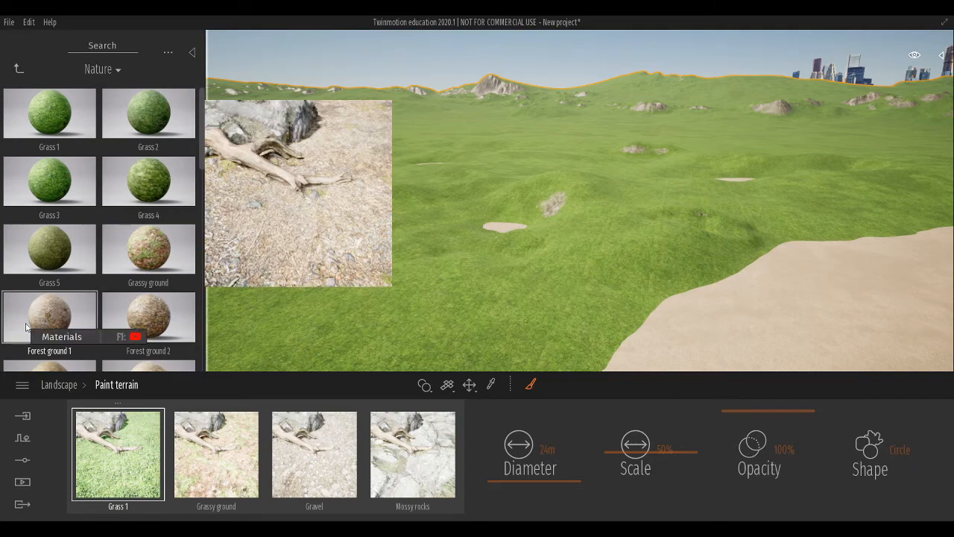
Try Forest ground 1 as the terrain's base material in the first paint slot and put Grass 1 back.
{"action": "mouse_move", "coordinate": [47, 309]}
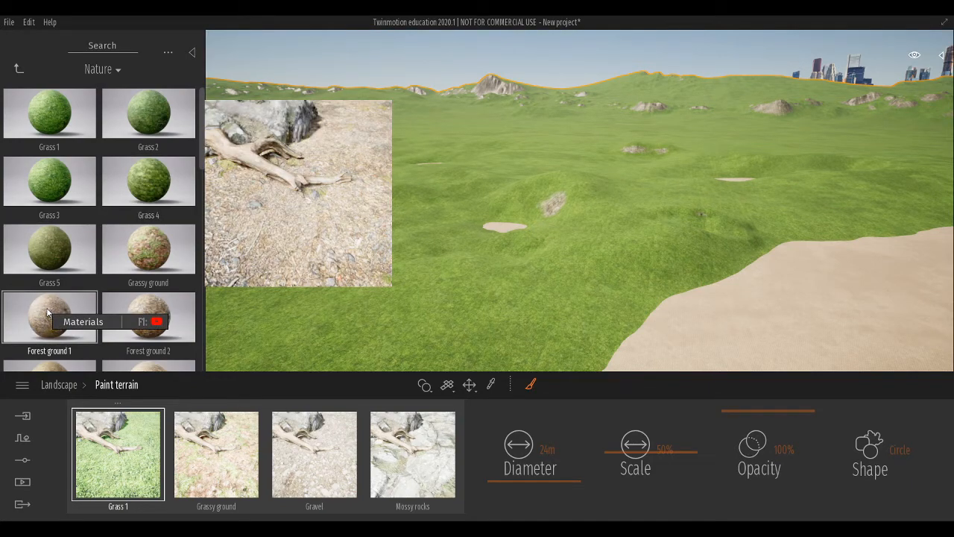
{"action": "left_click_drag", "start_coordinate": [50, 321], "coordinate": [121, 470]}
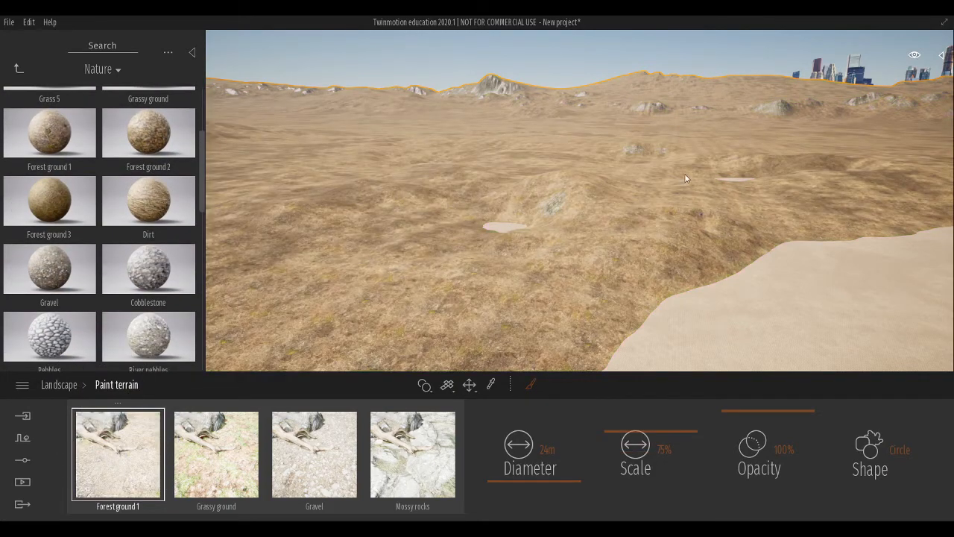
{"action": "scroll", "coordinate": [74, 193], "scroll_direction": "up", "scroll_amount": 3}
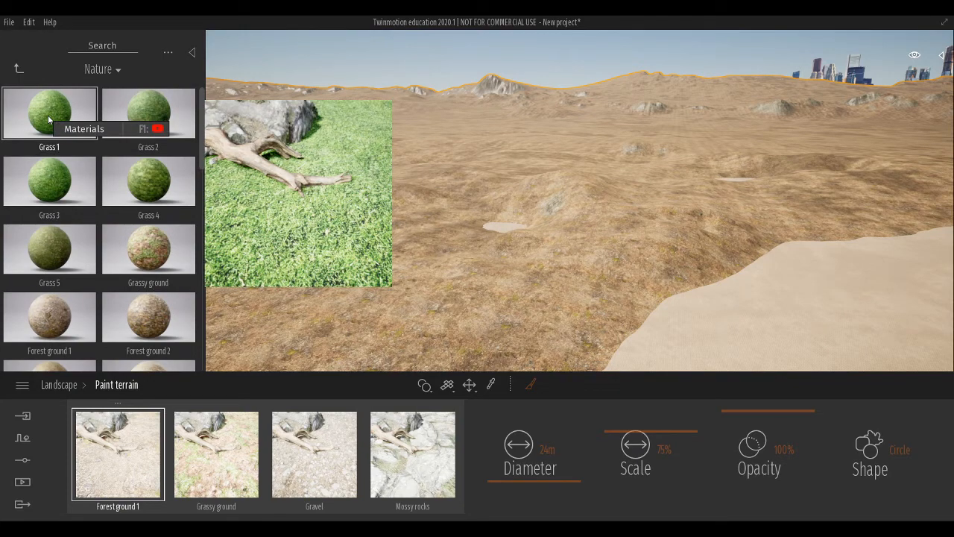
{"action": "left_click_drag", "start_coordinate": [47, 115], "coordinate": [109, 440]}
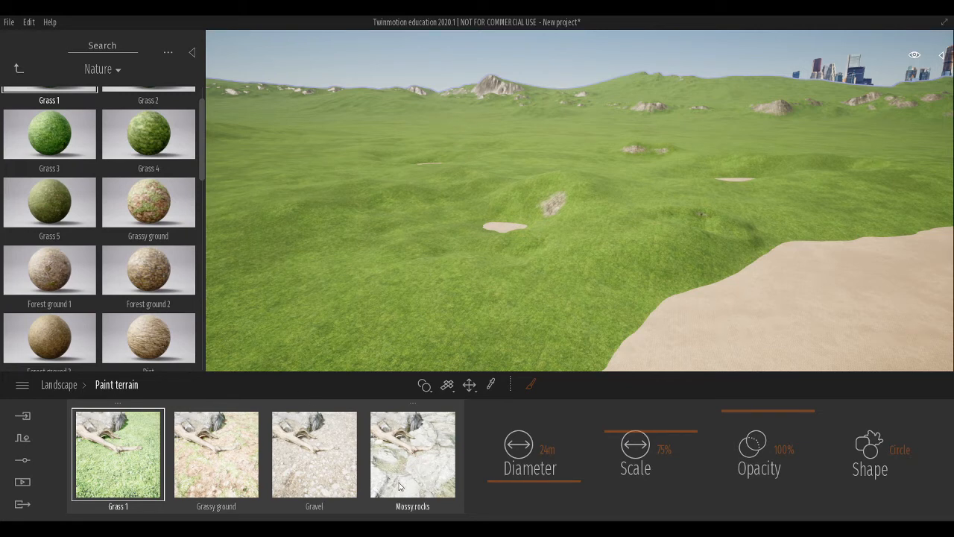
Paint scattered Grassy ground patches over the foreground, the mounds and the distant grass with the 24 m brush.
{"action": "left_click", "coordinate": [228, 470]}
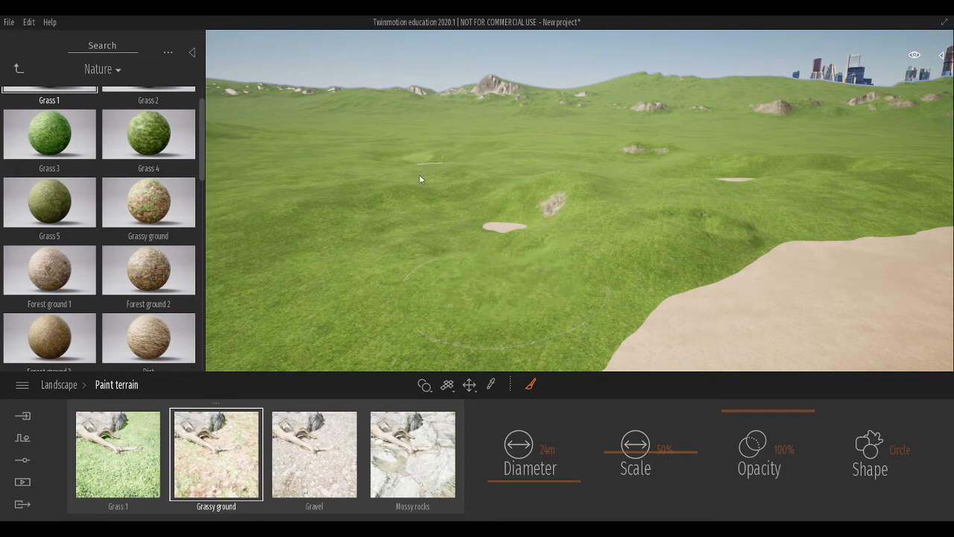
{"action": "left_click_drag", "start_coordinate": [412, 210], "coordinate": [336, 224]}
{"action": "left_click", "coordinate": [548, 238]}
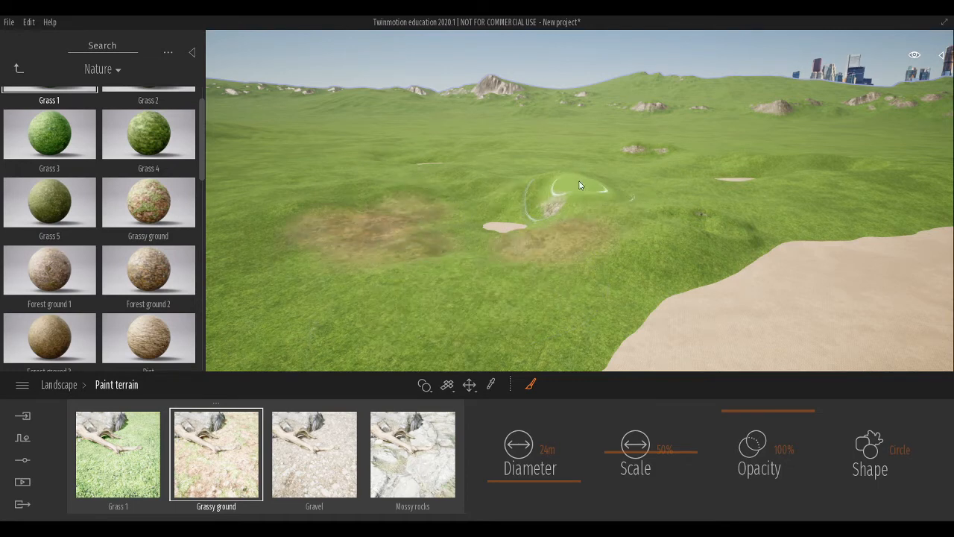
{"action": "left_click", "coordinate": [838, 189]}
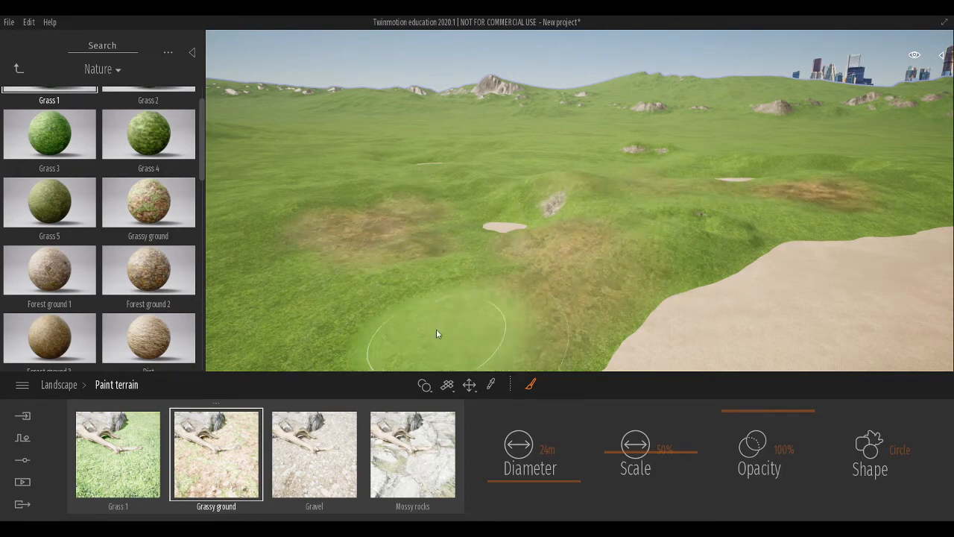
{"action": "left_click", "coordinate": [322, 160]}
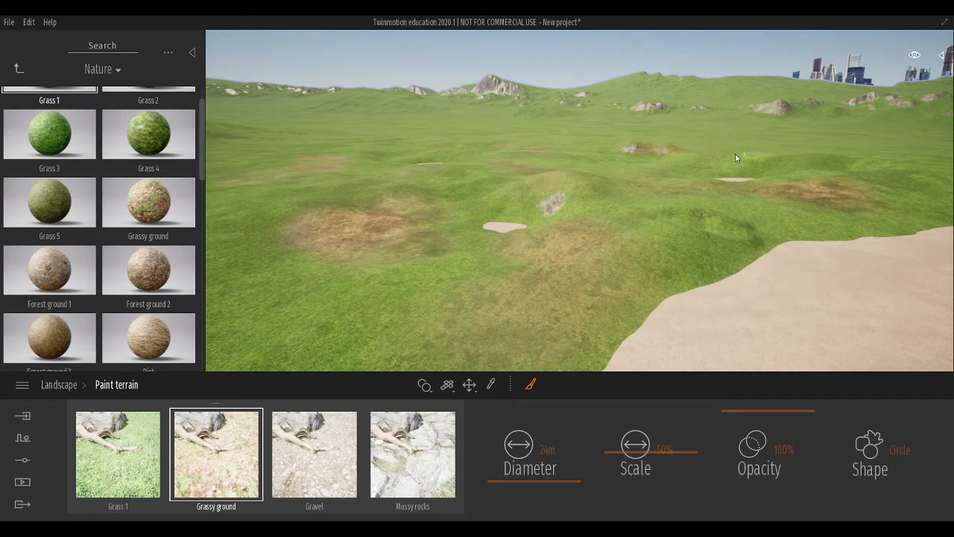
{"action": "left_click", "coordinate": [893, 170]}
{"action": "left_click", "coordinate": [886, 194]}
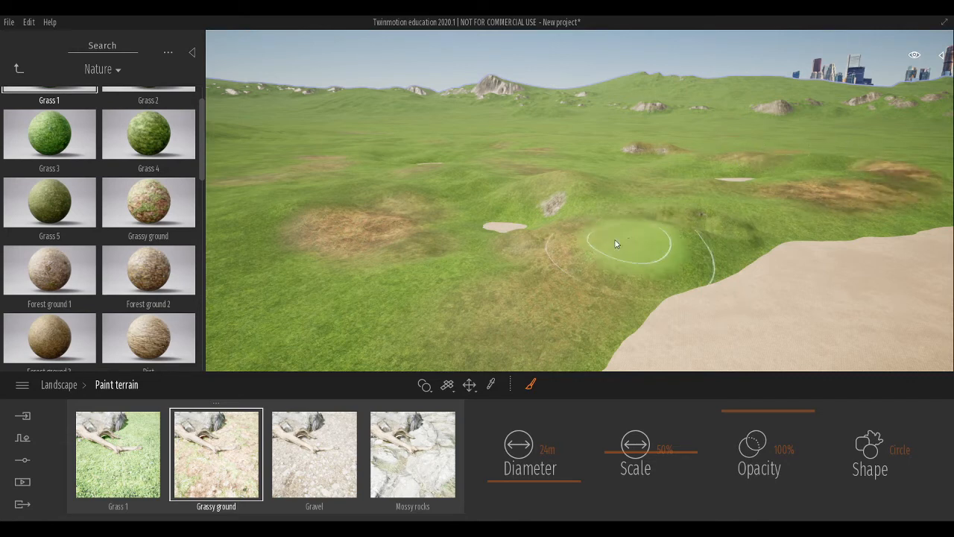
{"action": "left_click", "coordinate": [573, 261]}
{"action": "mouse_move", "coordinate": [296, 160]}
{"action": "left_mouse_down"}
{"action": "mouse_move", "coordinate": [255, 273]}
{"action": "mouse_move", "coordinate": [309, 302]}
{"action": "left_mouse_up"}
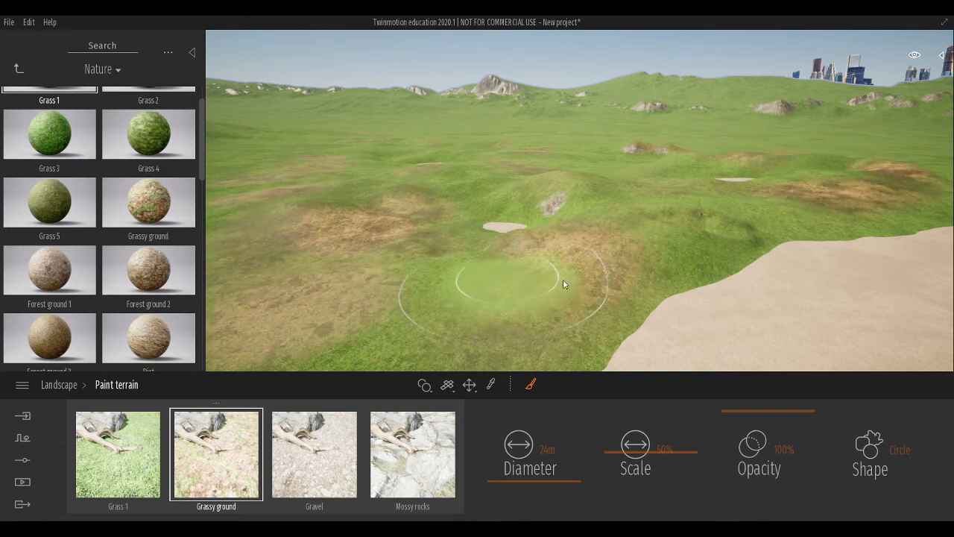
Paint Gravel patches among the grassy ground areas and across the grass along the sand's edge.
{"action": "left_click", "coordinate": [320, 455]}
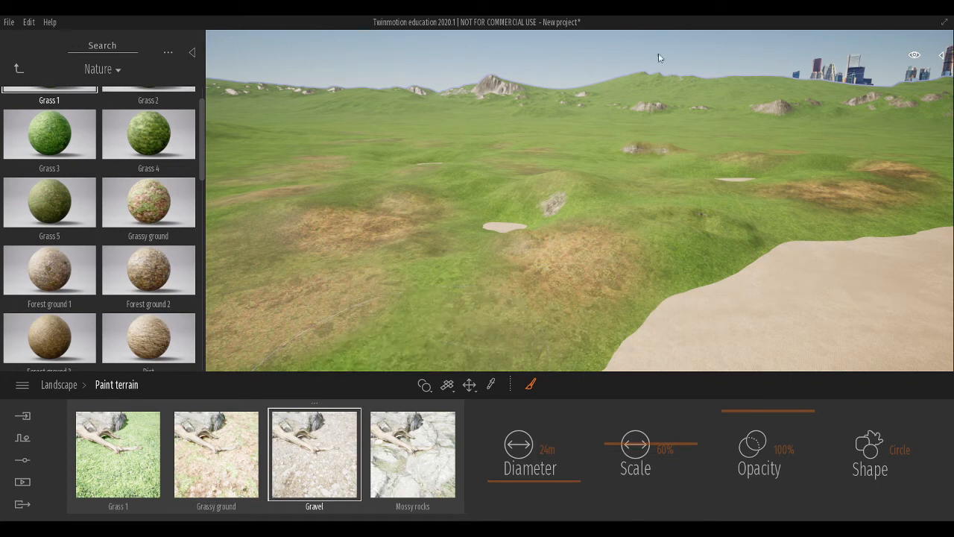
{"action": "left_click_drag", "start_coordinate": [379, 196], "coordinate": [448, 294]}
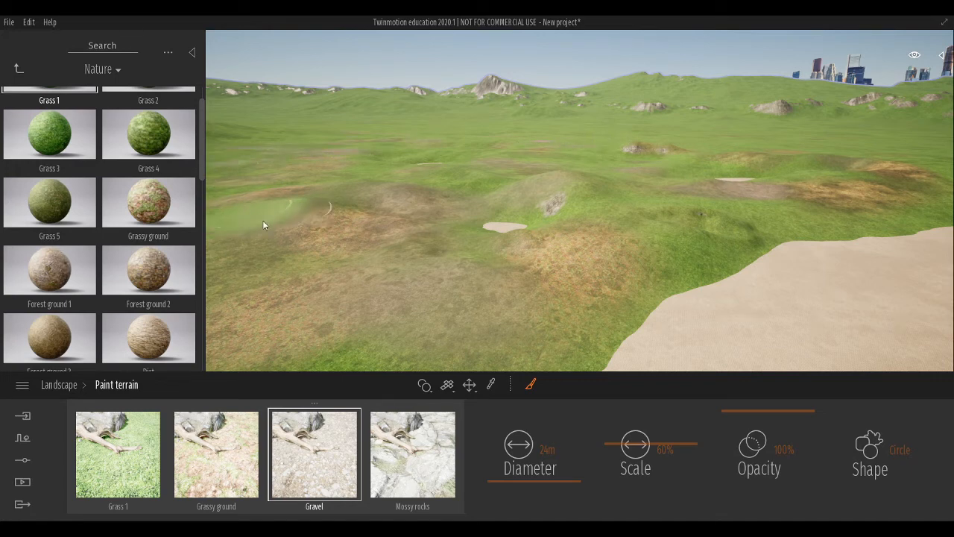
{"action": "mouse_move", "coordinate": [263, 222]}
{"action": "left_mouse_down"}
{"action": "mouse_move", "coordinate": [528, 372]}
{"action": "mouse_move", "coordinate": [686, 216]}
{"action": "mouse_move", "coordinate": [822, 198]}
{"action": "left_mouse_up"}
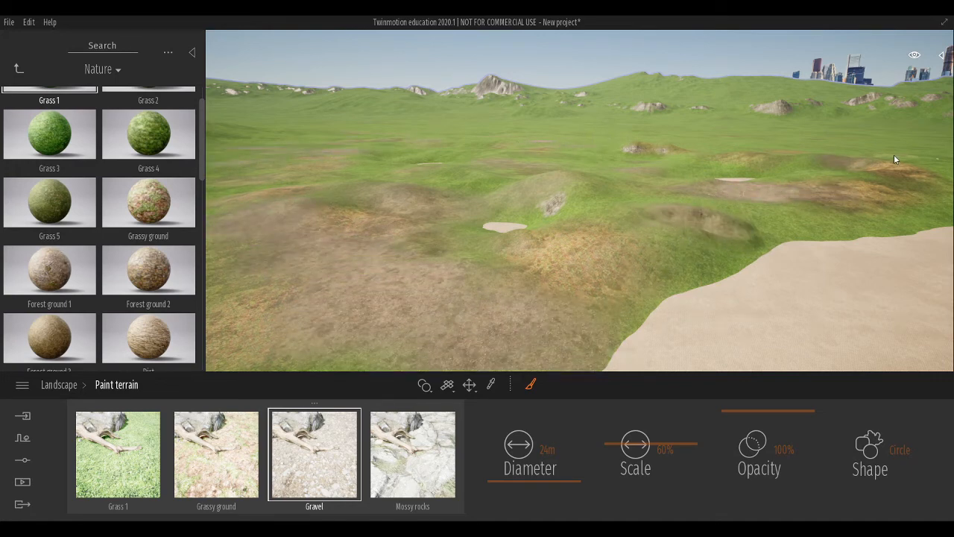
{"action": "scroll", "coordinate": [693, 125], "scroll_direction": "down", "scroll_amount": 5}
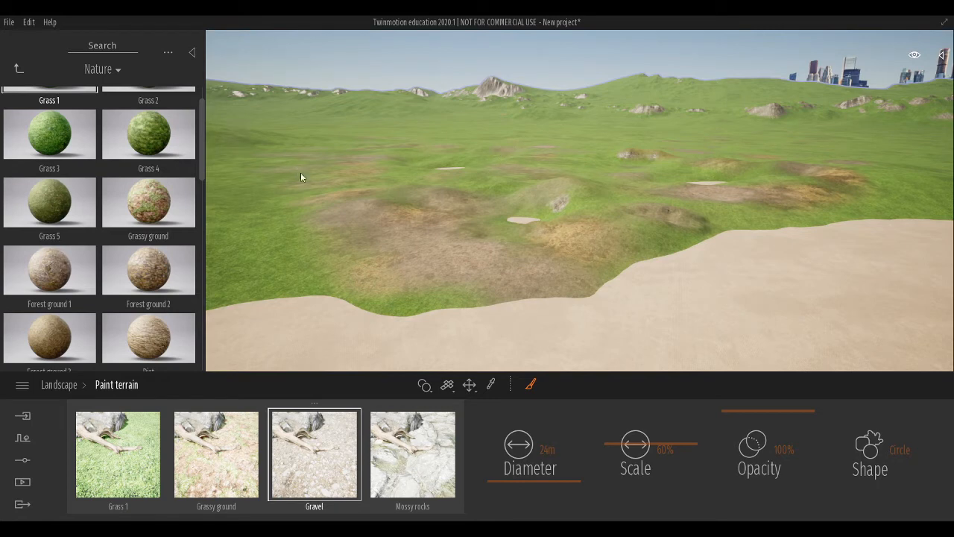
{"action": "left_click_drag", "start_coordinate": [242, 262], "coordinate": [556, 298]}
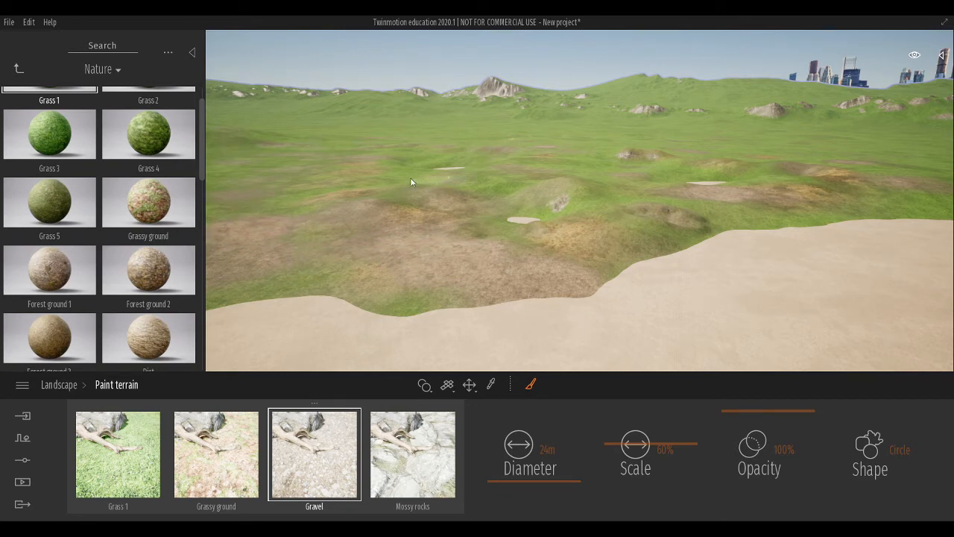
Paint Gravel over the mound beside the sand's edge and collapse the library to widen the view.
{"action": "left_click_drag", "start_coordinate": [592, 212], "coordinate": [660, 221]}
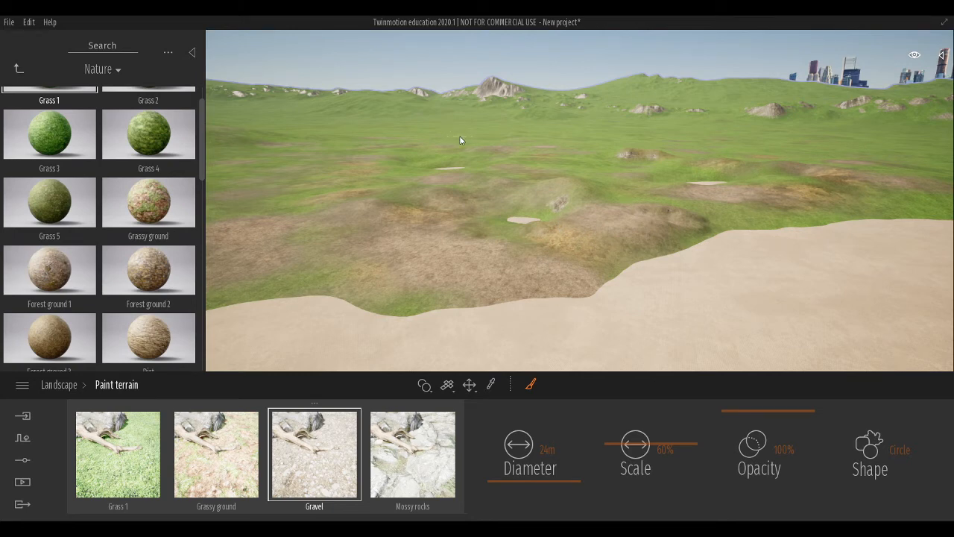
{"action": "left_click", "coordinate": [192, 55]}
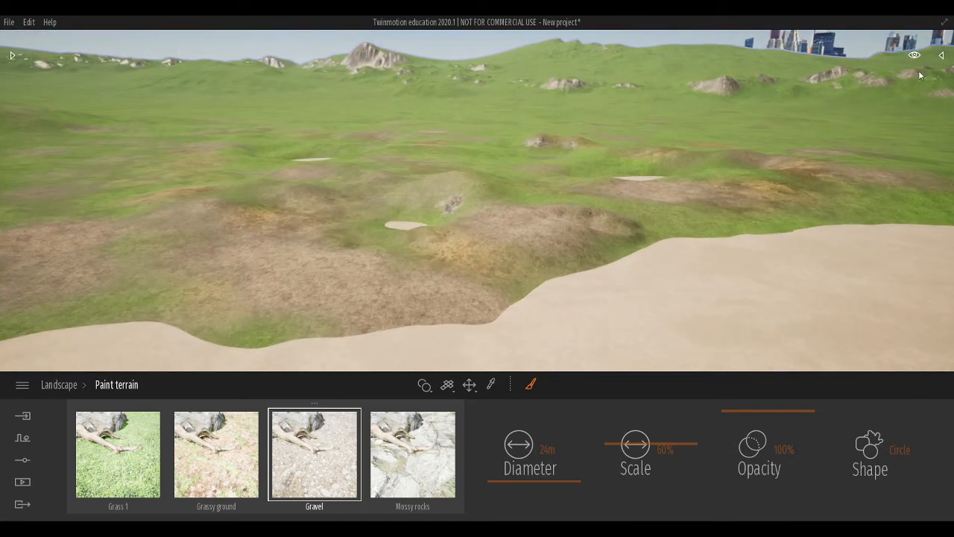
Shift the scene's day time to a warm sunset shortly after 21:30 and check the light across the hills.
{"action": "key", "text": "s"}
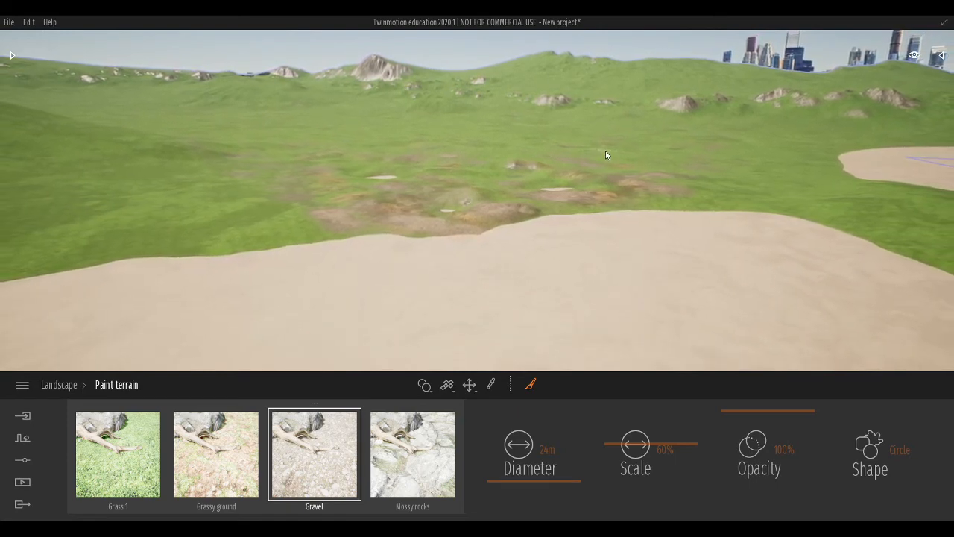
{"action": "right_click_drag", "start_coordinate": [613, 149], "coordinate": [633, 145]}
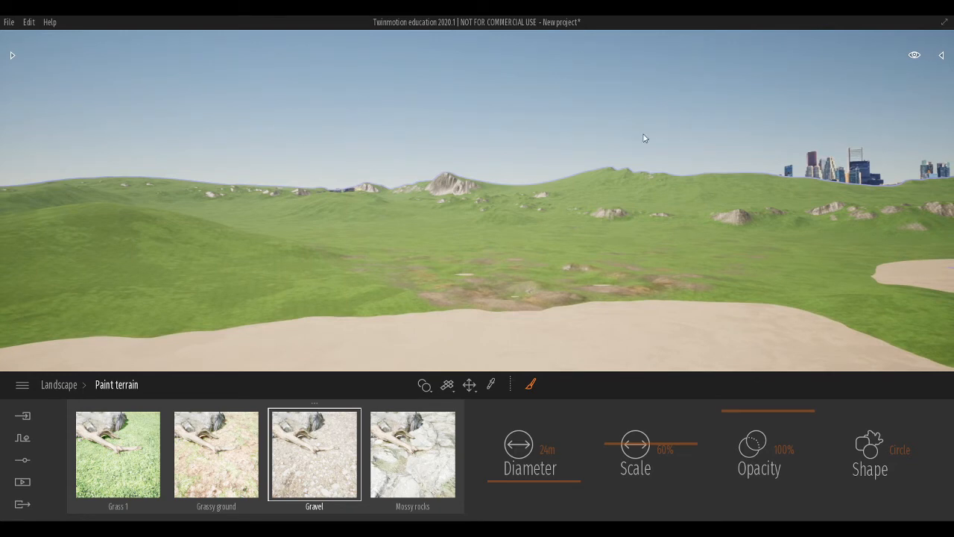
{"action": "left_click", "coordinate": [914, 57]}
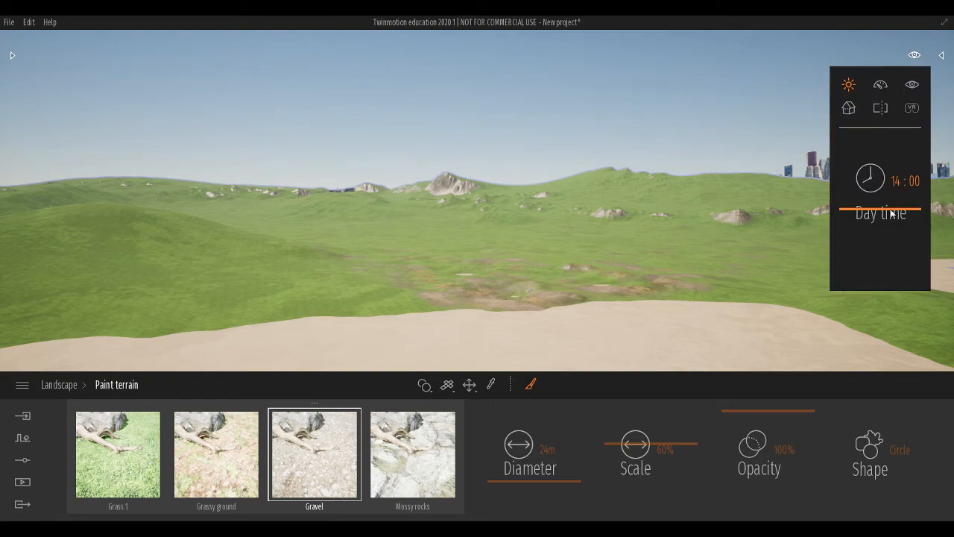
{"action": "left_click_drag", "start_coordinate": [892, 214], "coordinate": [888, 240]}
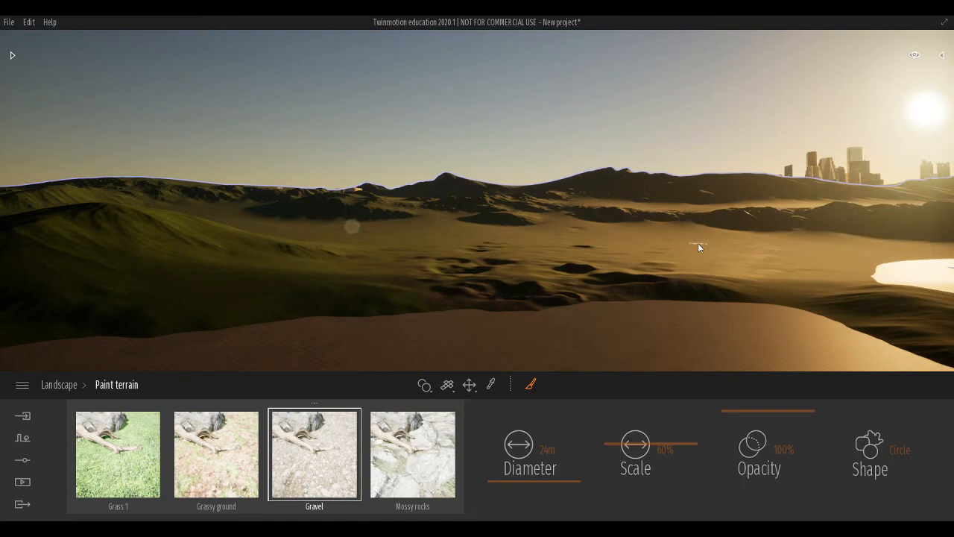
{"action": "mouse_move", "coordinate": [698, 243]}
{"action": "right_mouse_down"}
{"action": "mouse_move", "coordinate": [924, 259]}
{"action": "mouse_move", "coordinate": [710, 244]}
{"action": "mouse_move", "coordinate": [246, 249]}
{"action": "mouse_move", "coordinate": [745, 247]}
{"action": "right_mouse_up"}
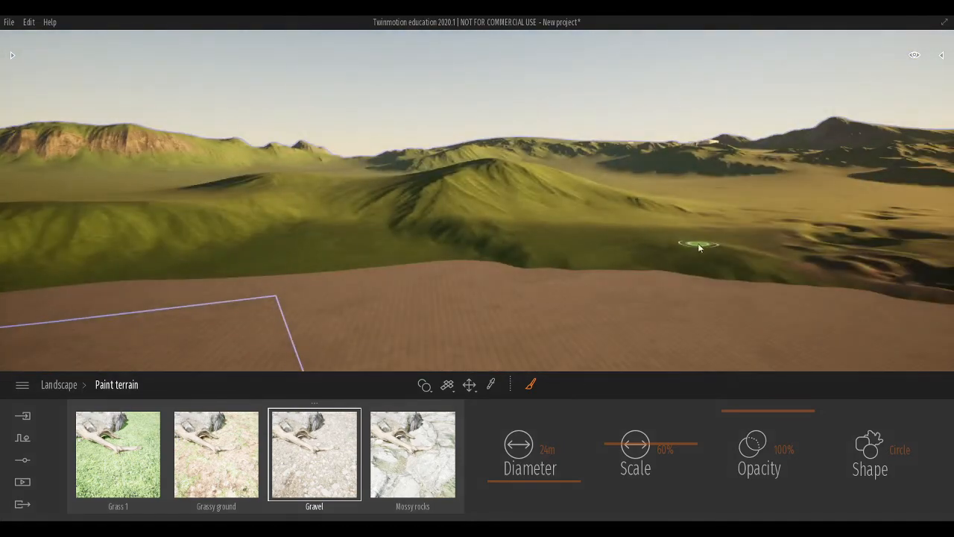
{"action": "left_click", "coordinate": [915, 58]}
{"action": "left_click_drag", "start_coordinate": [883, 238], "coordinate": [883, 245]}
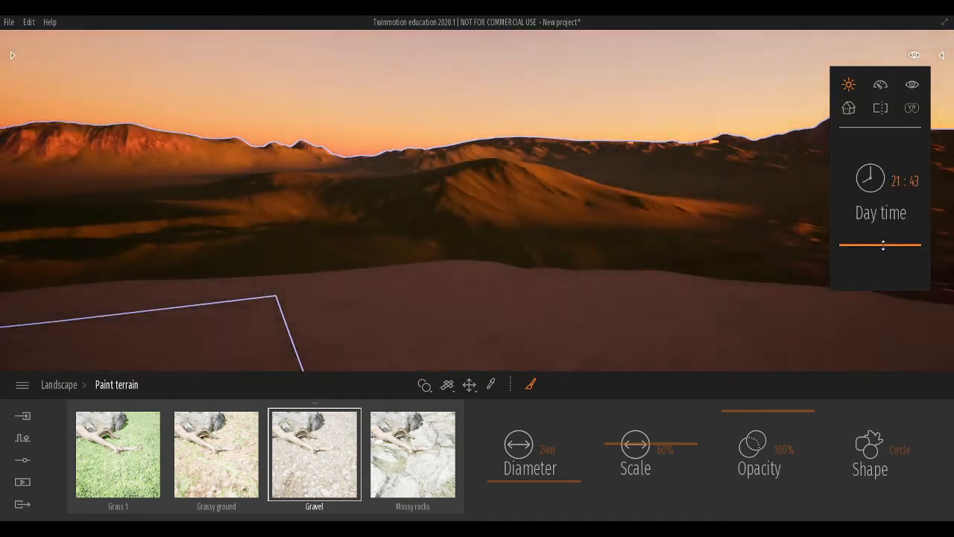
{"action": "left_click_drag", "start_coordinate": [884, 245], "coordinate": [885, 243]}
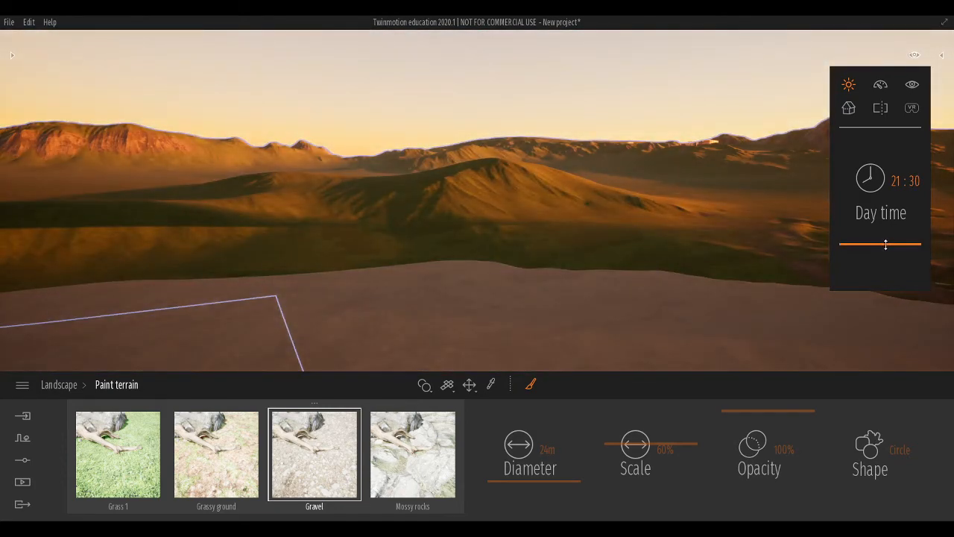
{"action": "left_click_drag", "start_coordinate": [886, 243], "coordinate": [886, 244]}
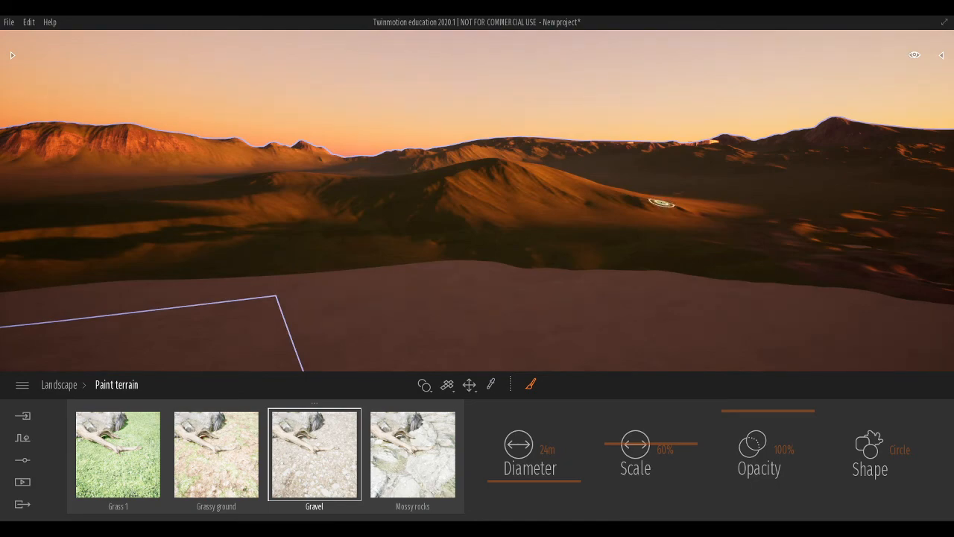
{"action": "right_click_drag", "start_coordinate": [662, 203], "coordinate": [692, 203]}
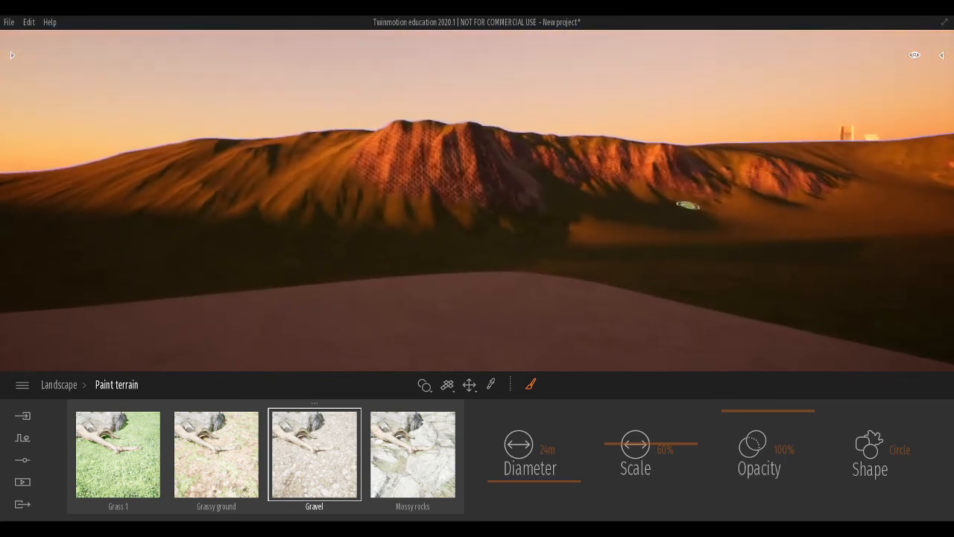
Reopen the library and go from the Nature ground materials to the Landscapes collection under Vegetation and landscape.
{"action": "left_click", "coordinate": [13, 58]}
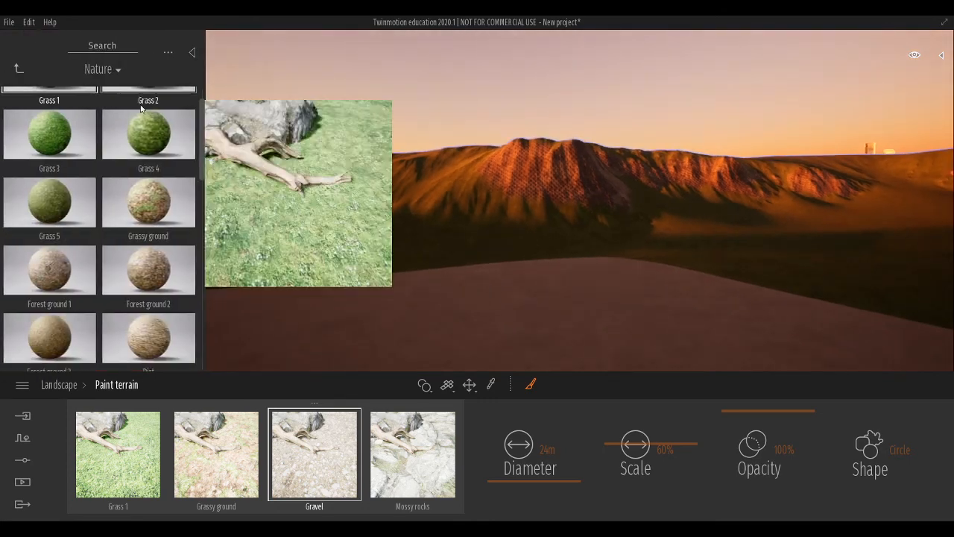
{"action": "left_click", "coordinate": [19, 67]}
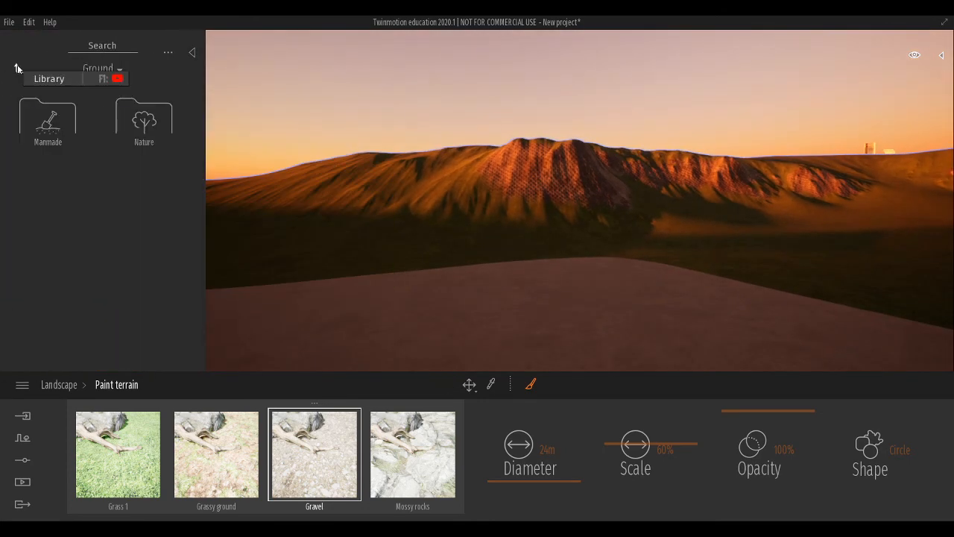
{"action": "left_click", "coordinate": [18, 69]}
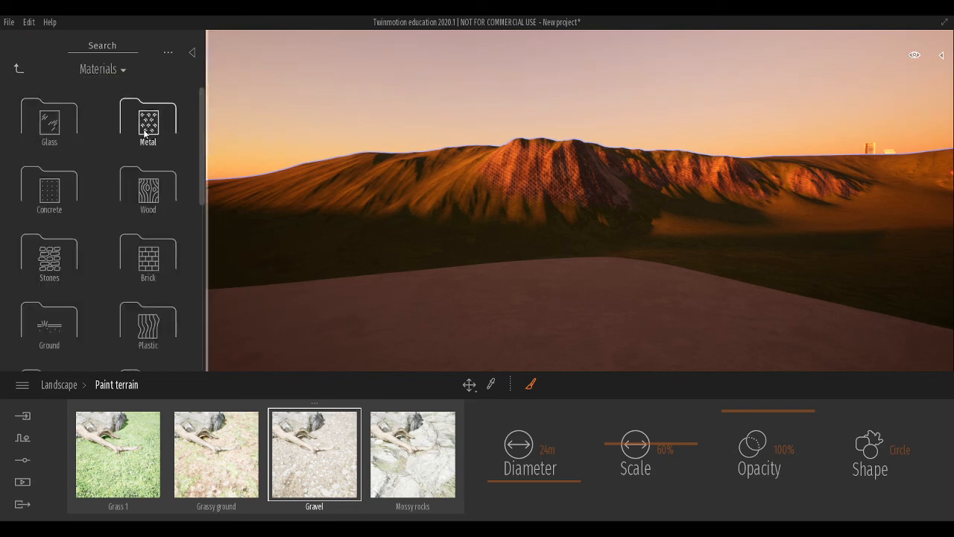
{"action": "left_click", "coordinate": [19, 69]}
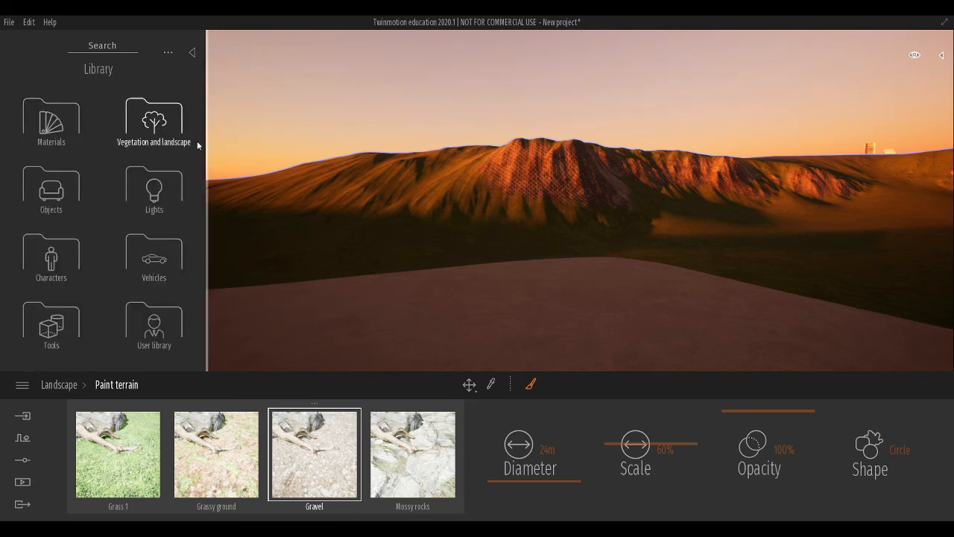
{"action": "left_click", "coordinate": [152, 128]}
{"action": "left_click", "coordinate": [76, 127]}
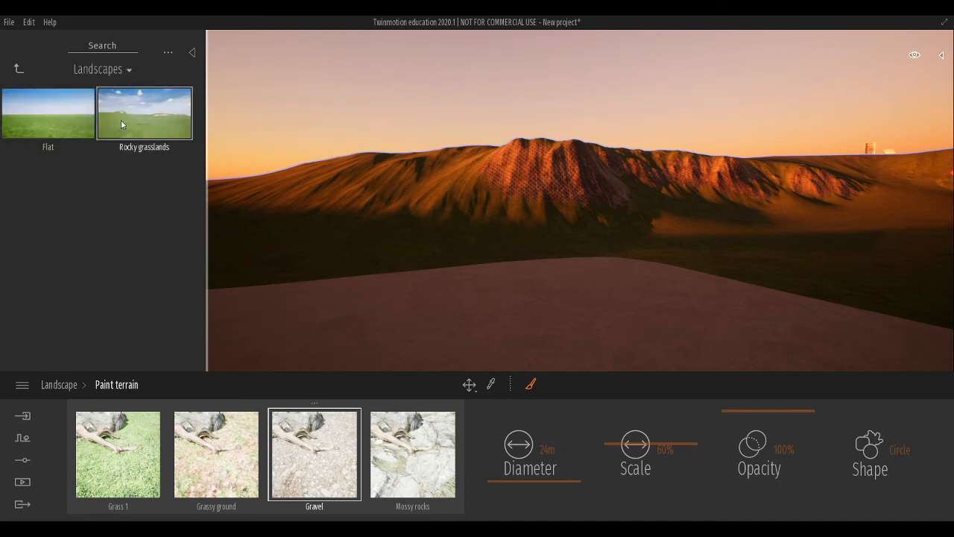